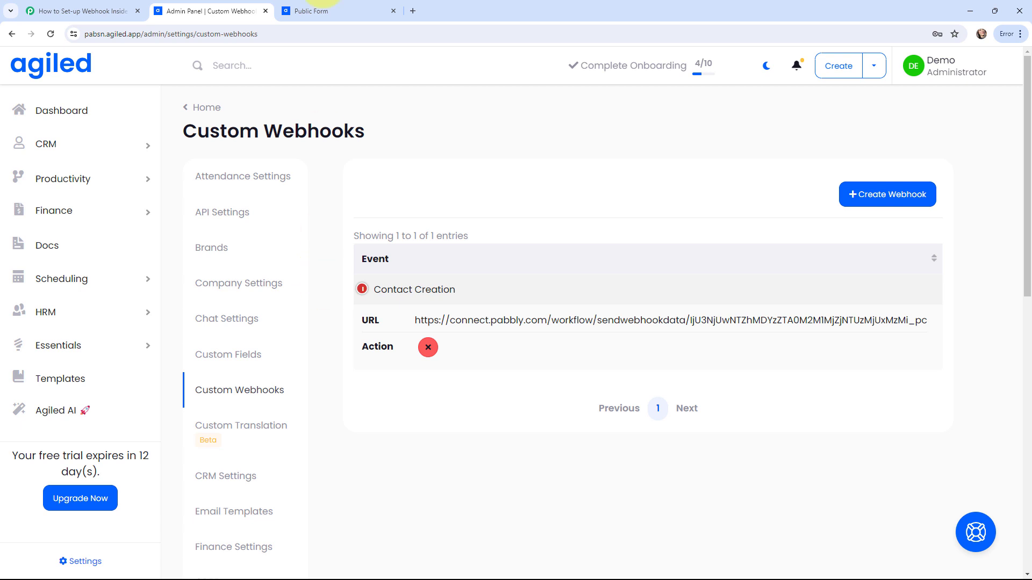
Step: View Agiled's public contact form, then switch to the 'How to Set-up Webhook Inside Agiled' workflow
click(321, 10)
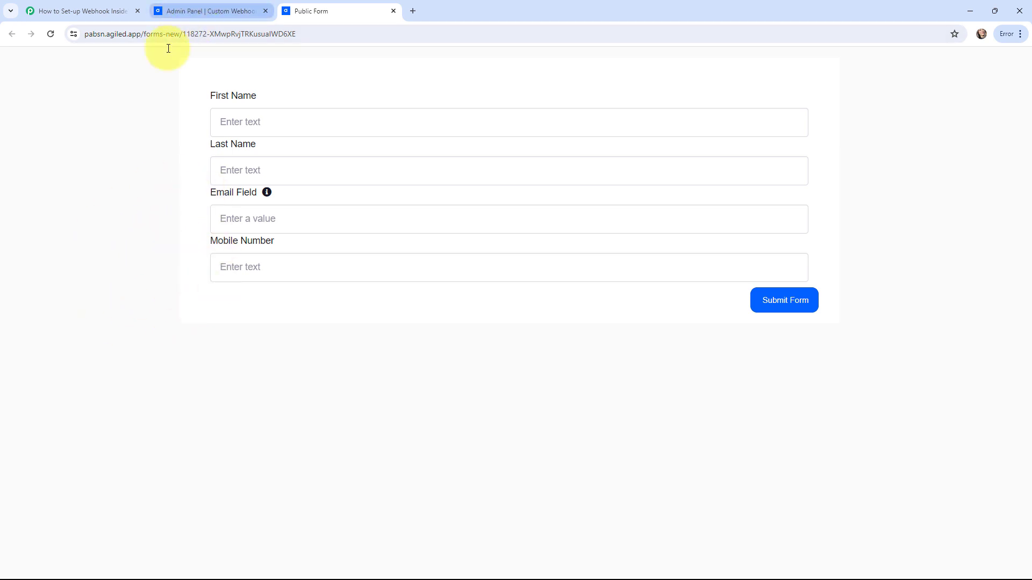
click(69, 6)
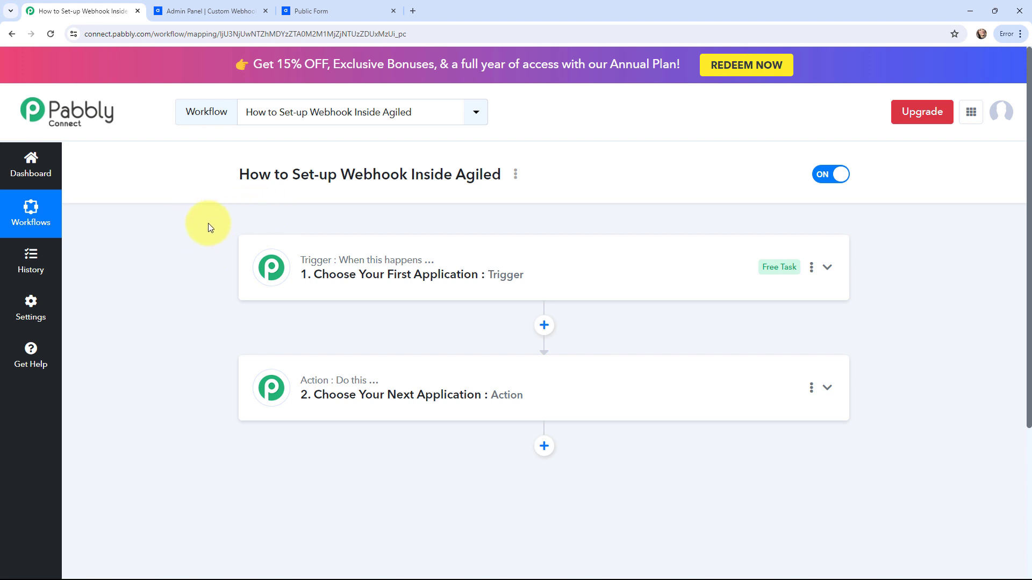
Step: Search 'AGILED', pick Agiled as the trigger app and choose the New Contact trigger event
click(262, 265)
click(361, 344)
text(AGILED)
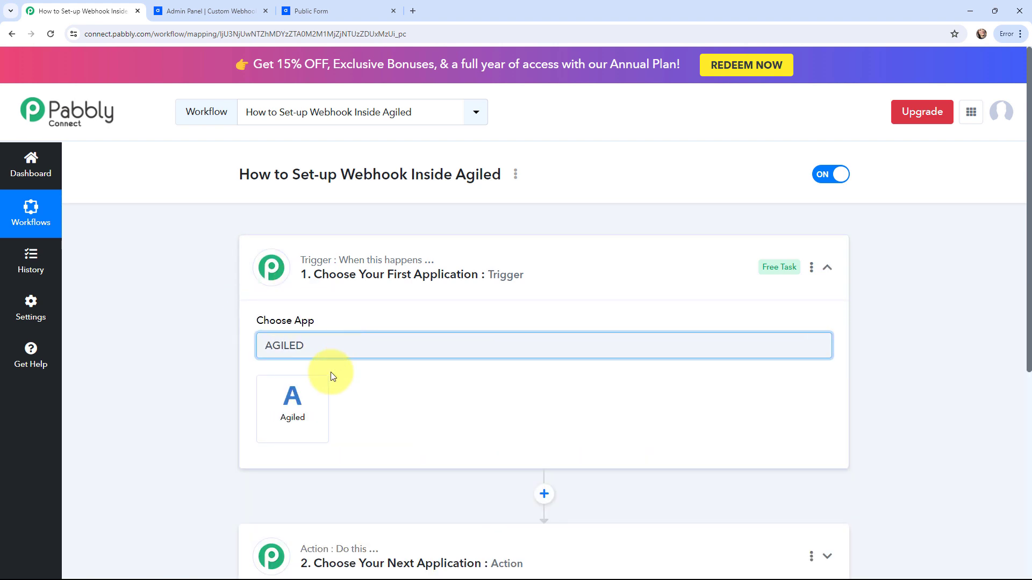
click(306, 399)
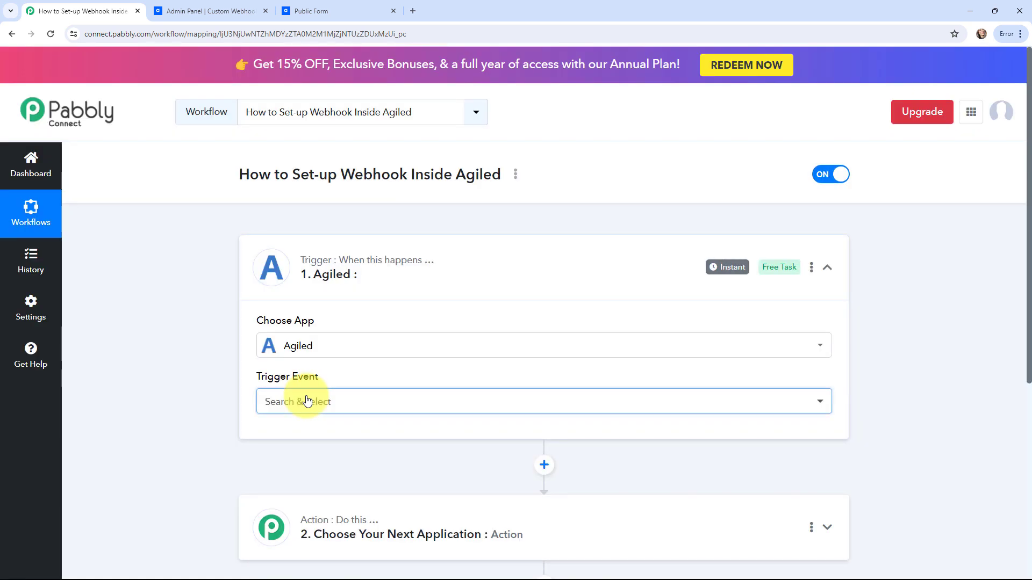
click(300, 399)
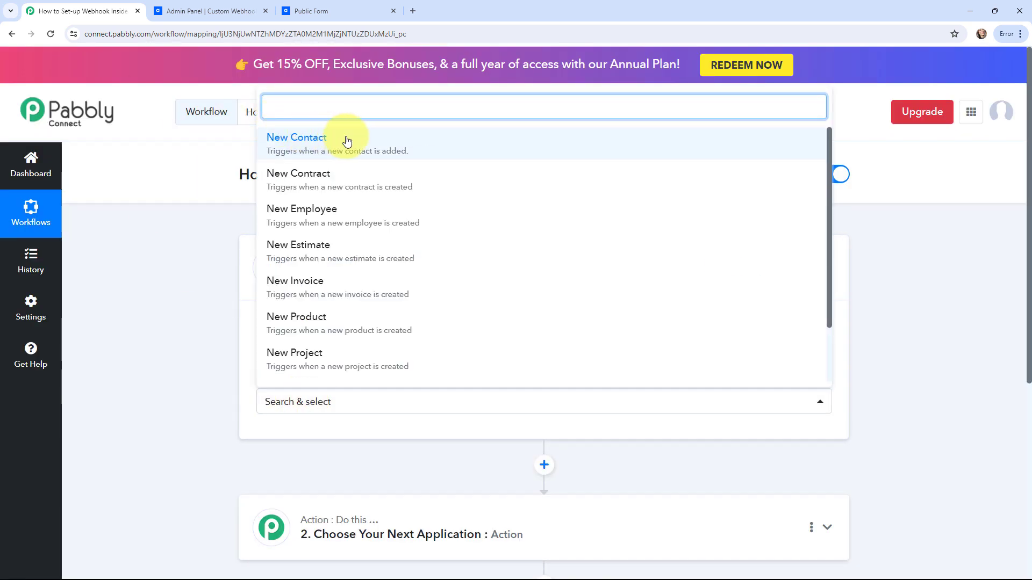
click(322, 10)
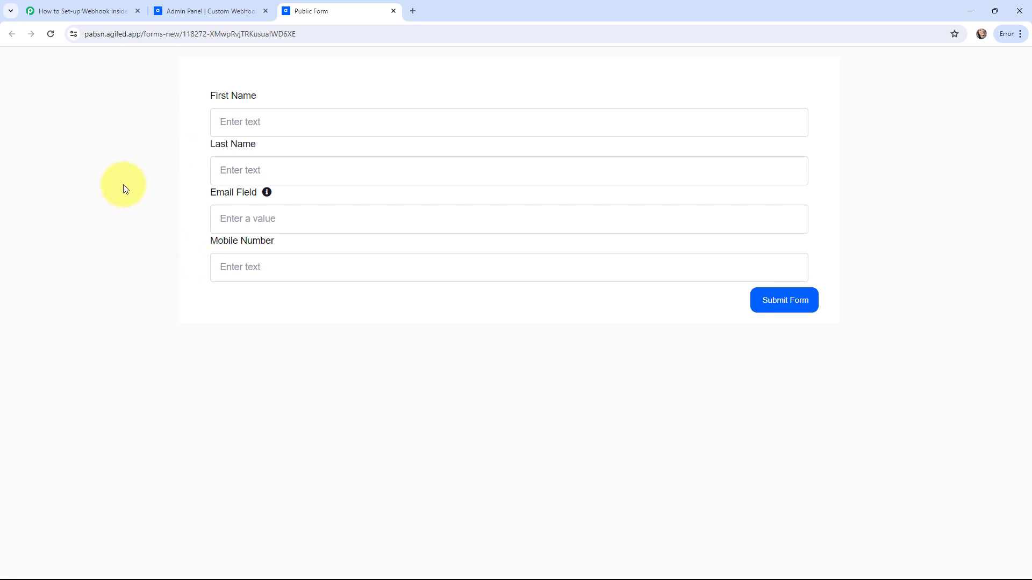
click(56, 11)
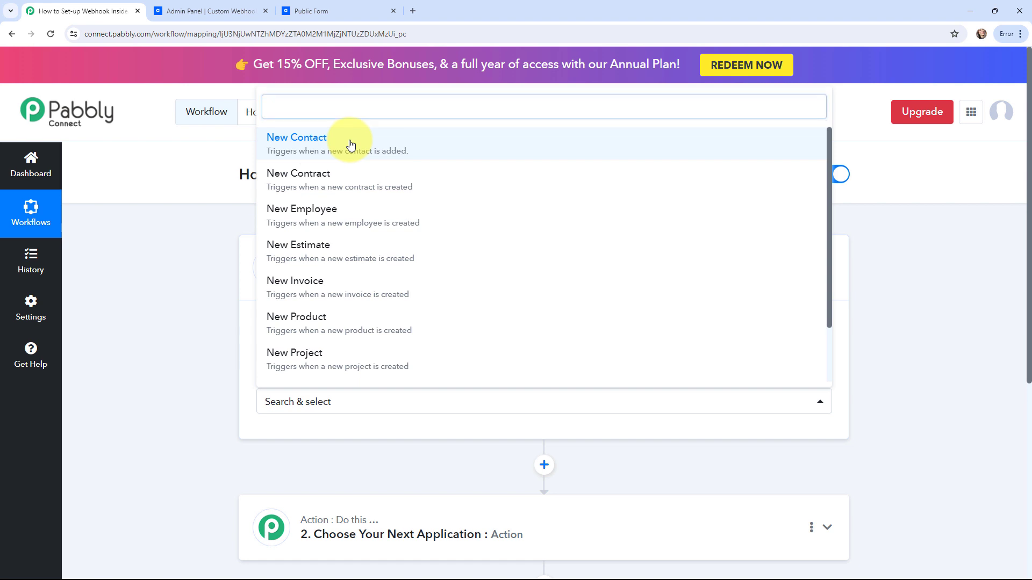
click(350, 145)
scroll(196, 246, down, 3)
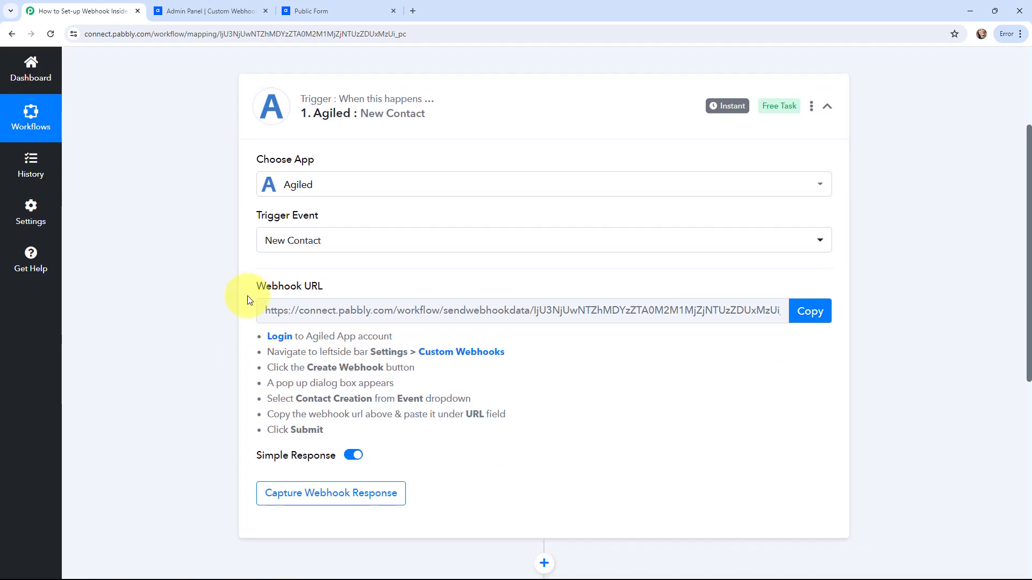
Step: Highlight and then deselect the webhook setup instructions under the Webhook URL
drag(257, 337, 330, 435)
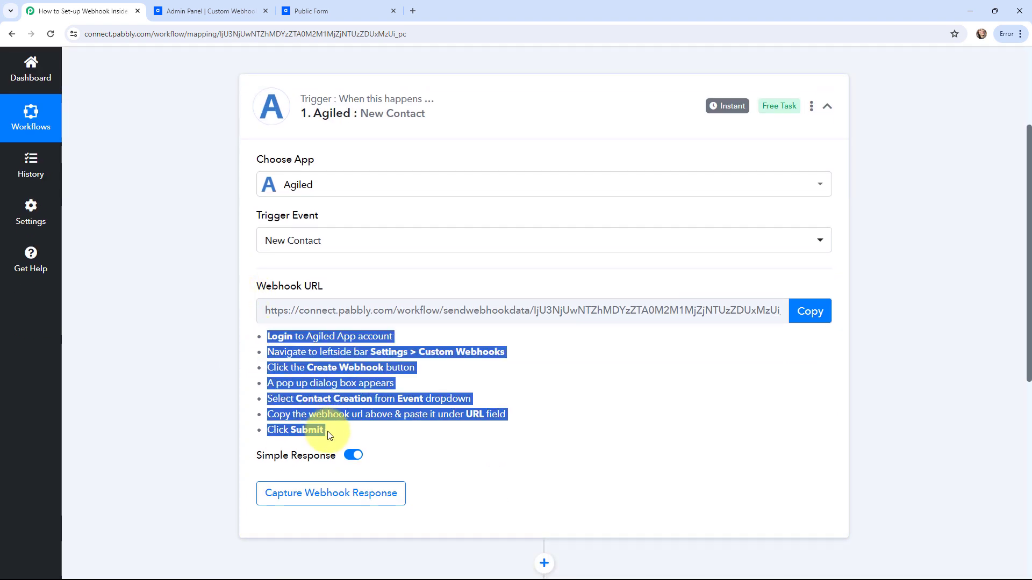
click(192, 356)
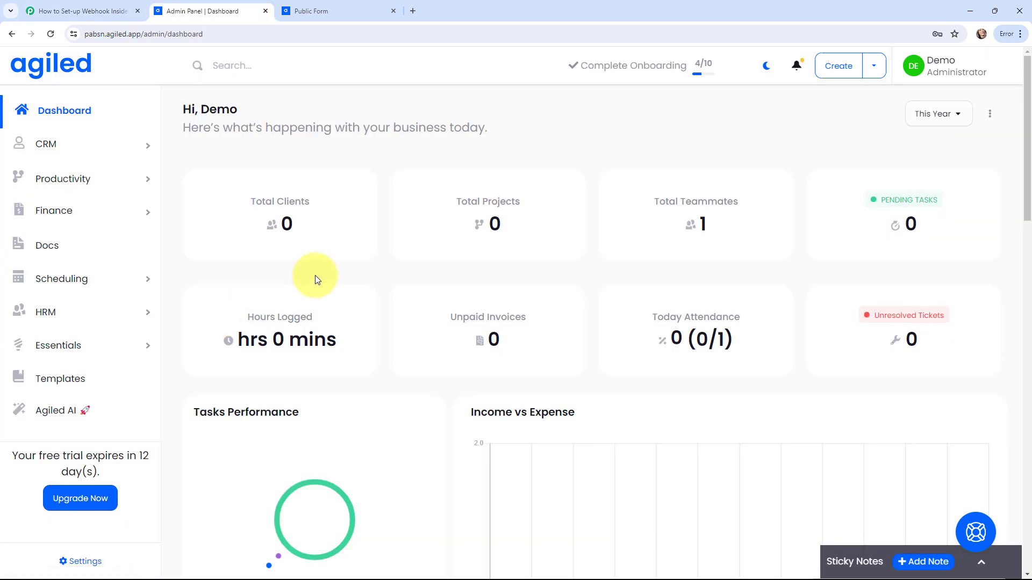
Step: In Agiled Settings > Custom Webhooks, start a new webhook with the Contact Creation event
click(89, 559)
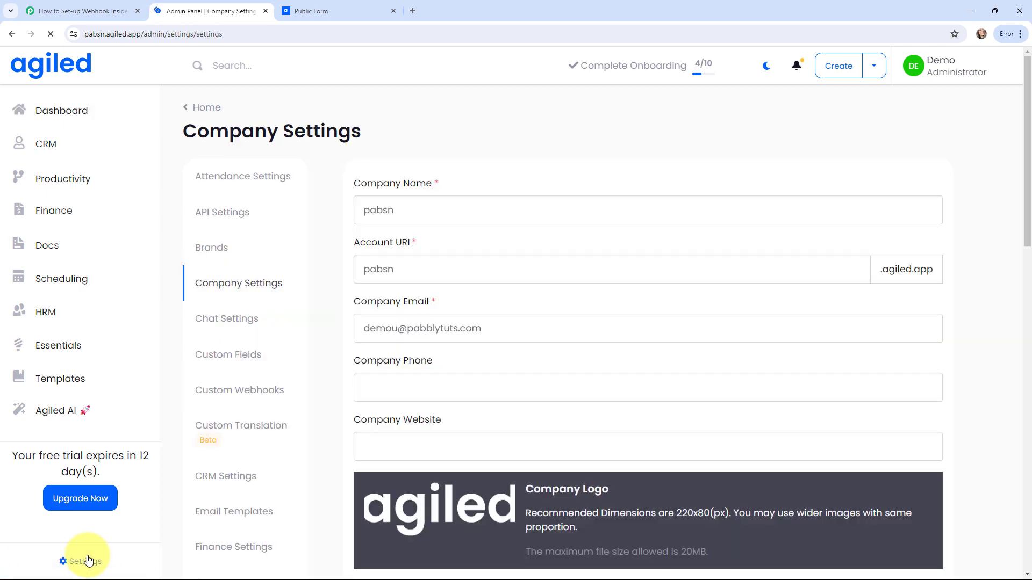
click(230, 401)
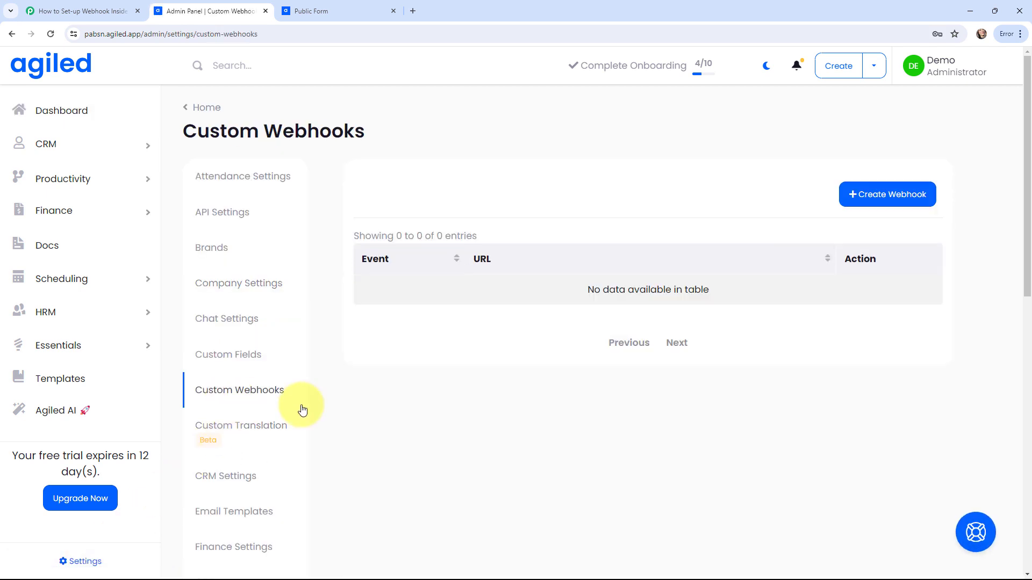
click(888, 196)
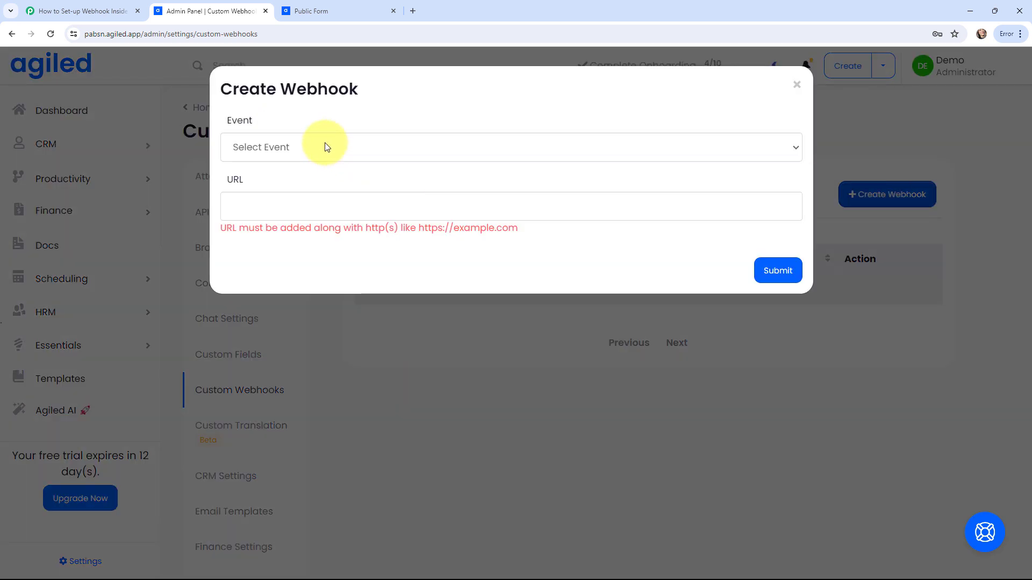
click(324, 145)
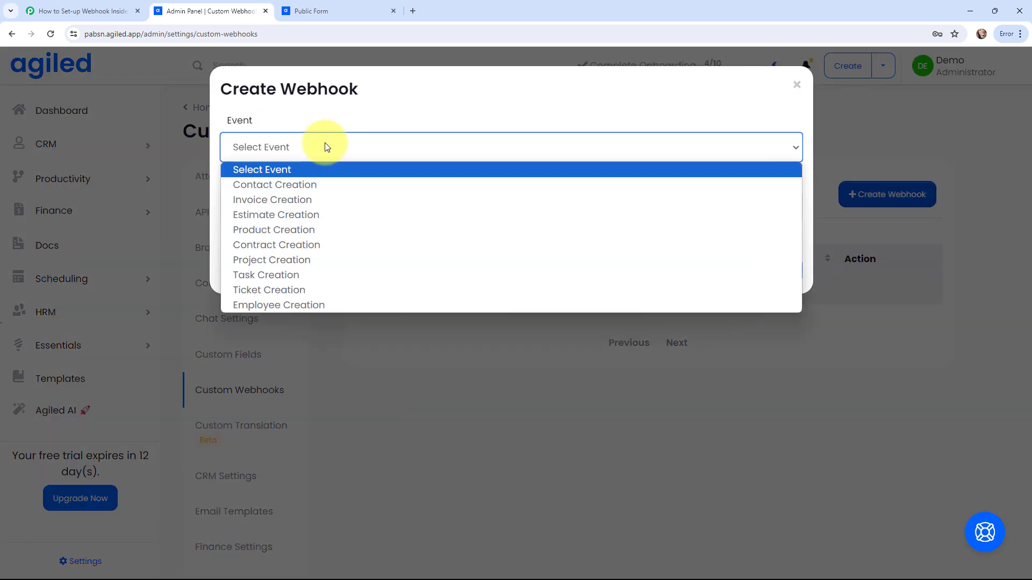
click(319, 185)
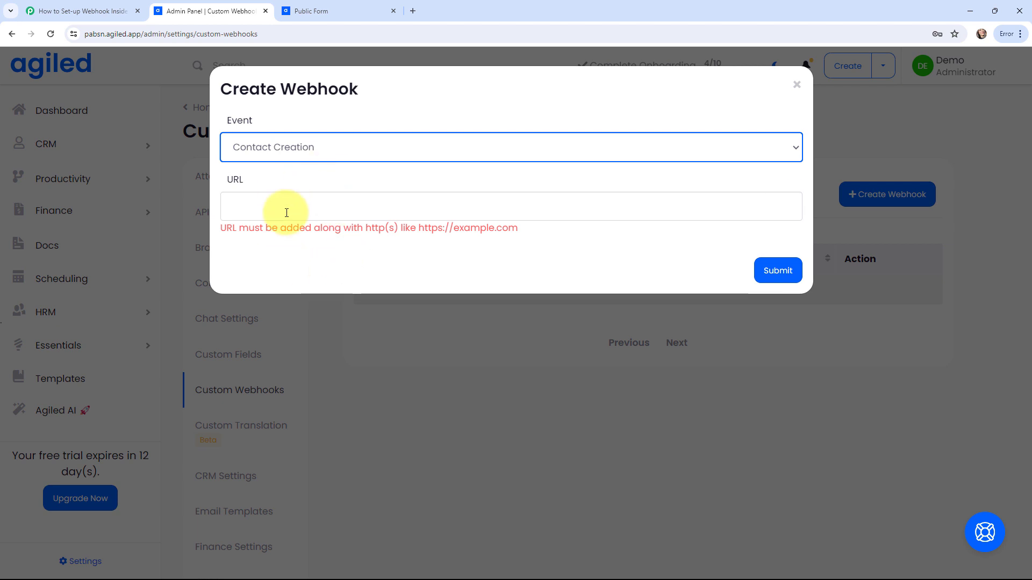
Step: Copy Pabbly's webhook URL, paste it into the Agiled webhook form and submit
click(81, 11)
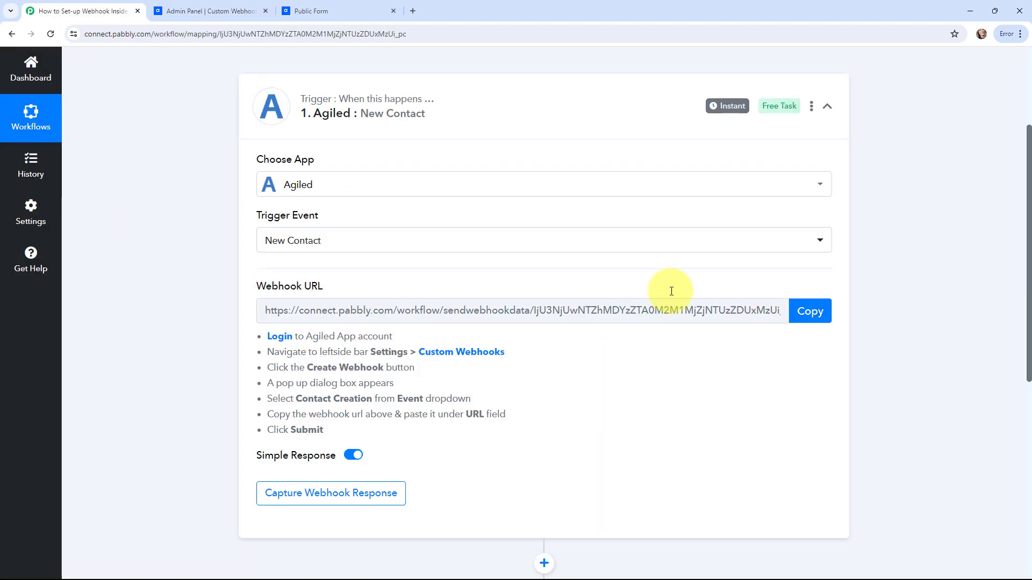
click(807, 319)
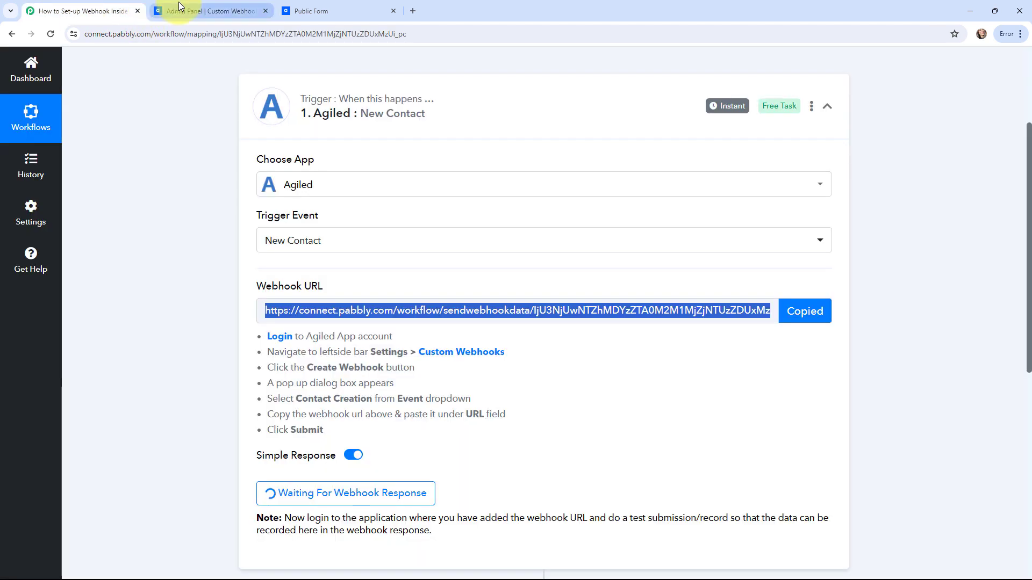
click(179, 6)
click(302, 206)
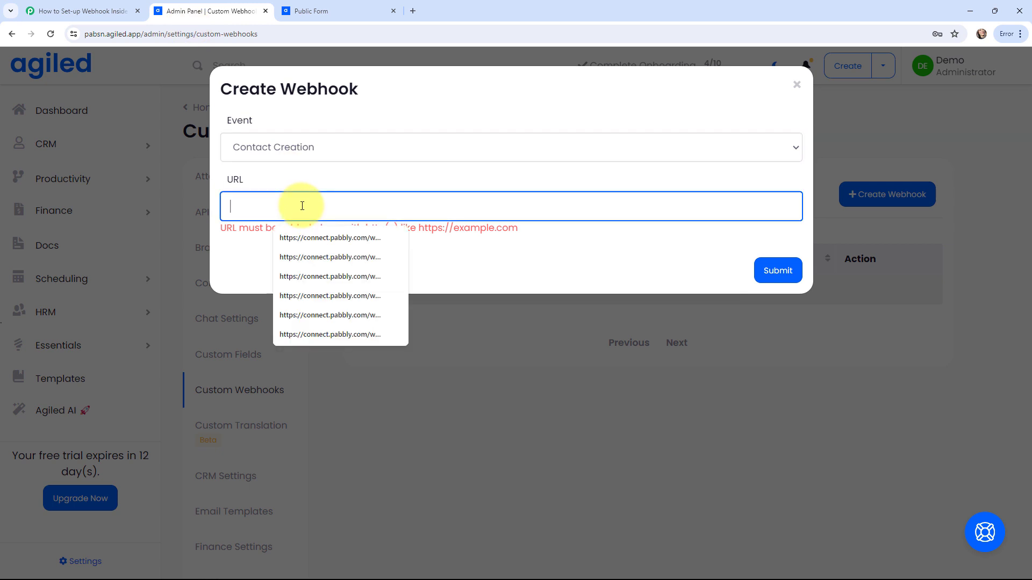
key(ctrl+v)
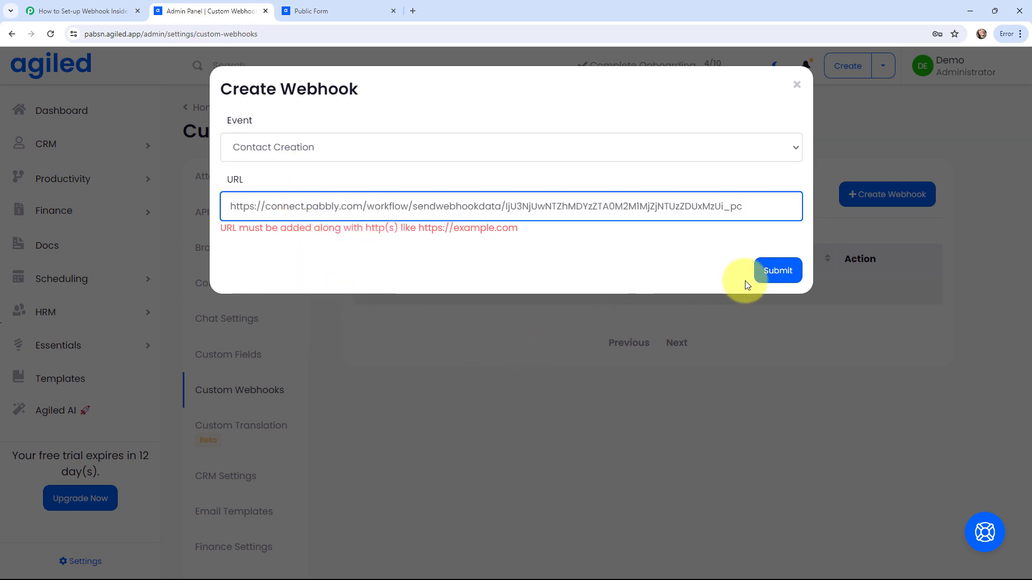
click(766, 273)
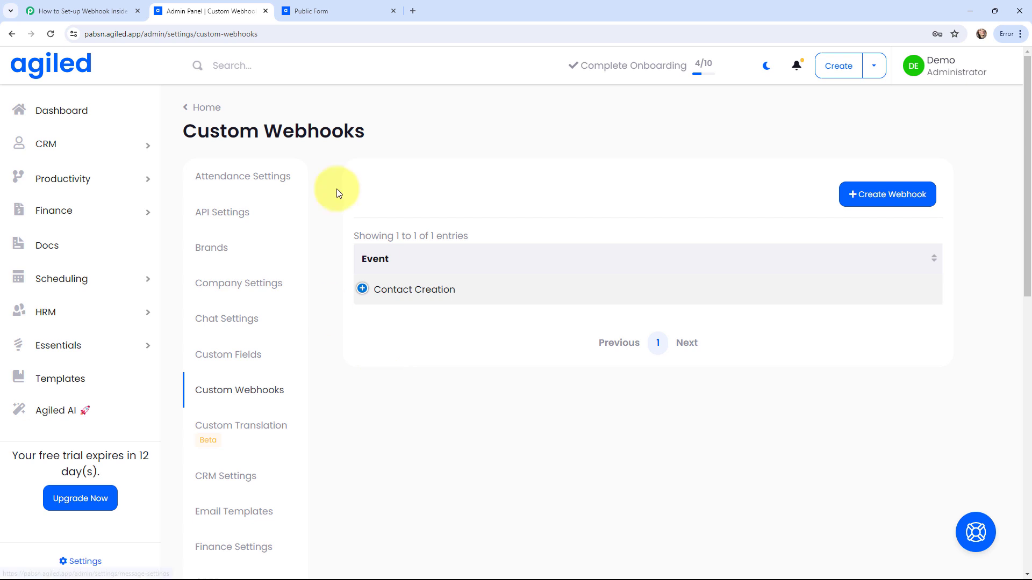
Step: Open the public form, confirm Pabbly is waiting for a webhook response, and return to the form
click(366, 9)
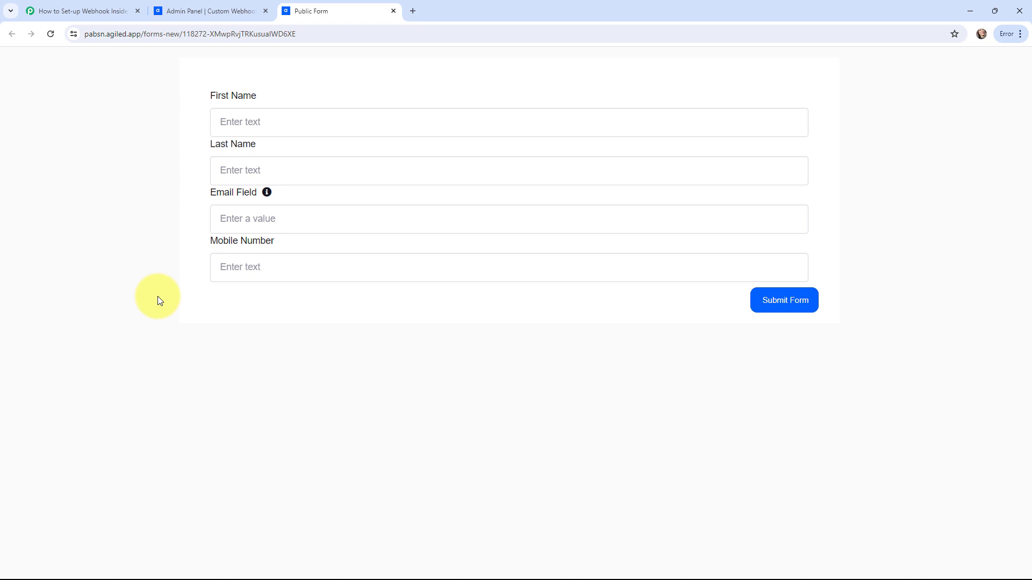
click(80, 9)
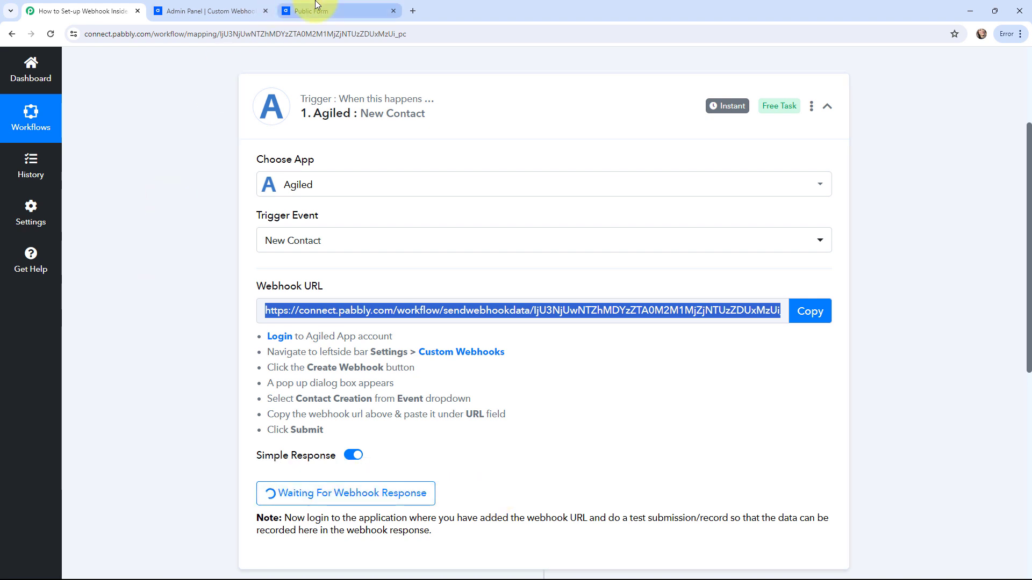
click(285, 4)
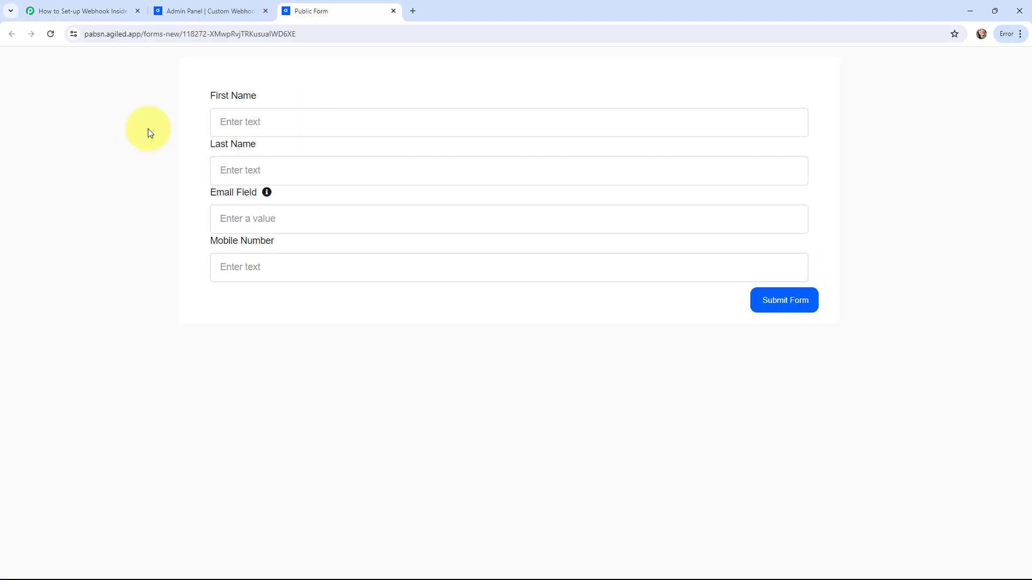
Step: Enter the test contact's first name, last name, e-mail and mobile number, then submit the form
click(228, 129)
text(Current)
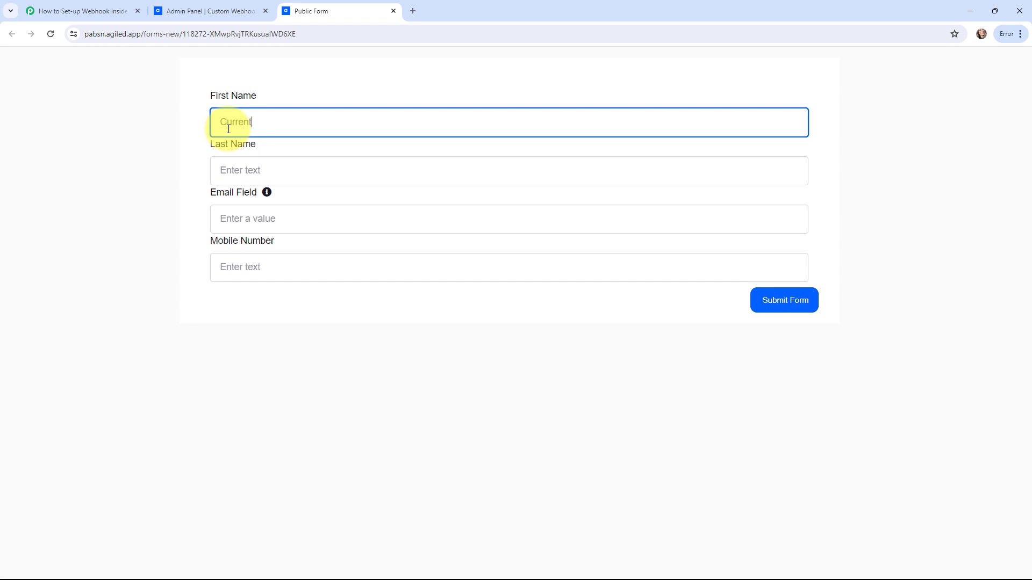
click(226, 170)
text(Use)
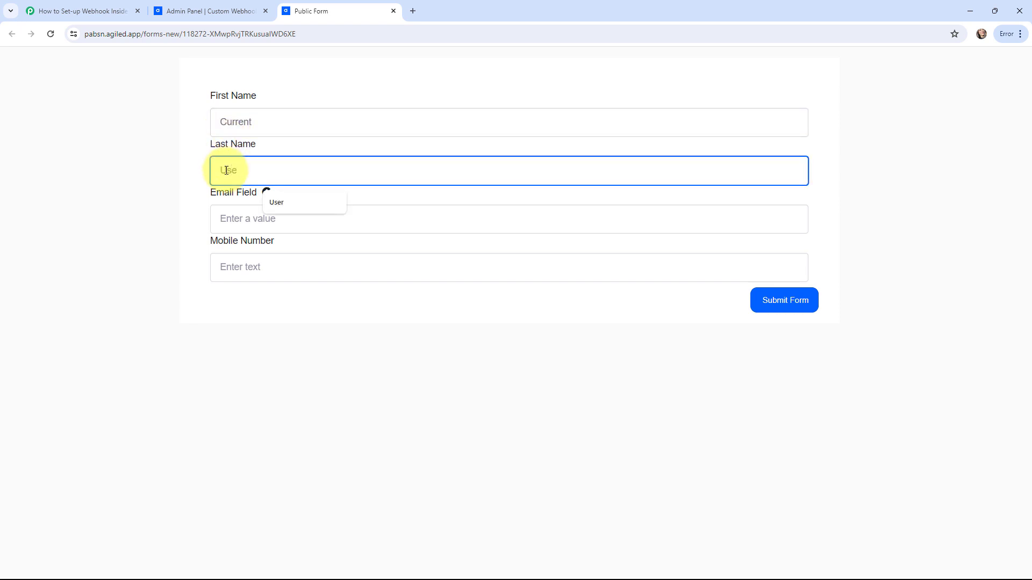
text(r)
click(227, 223)
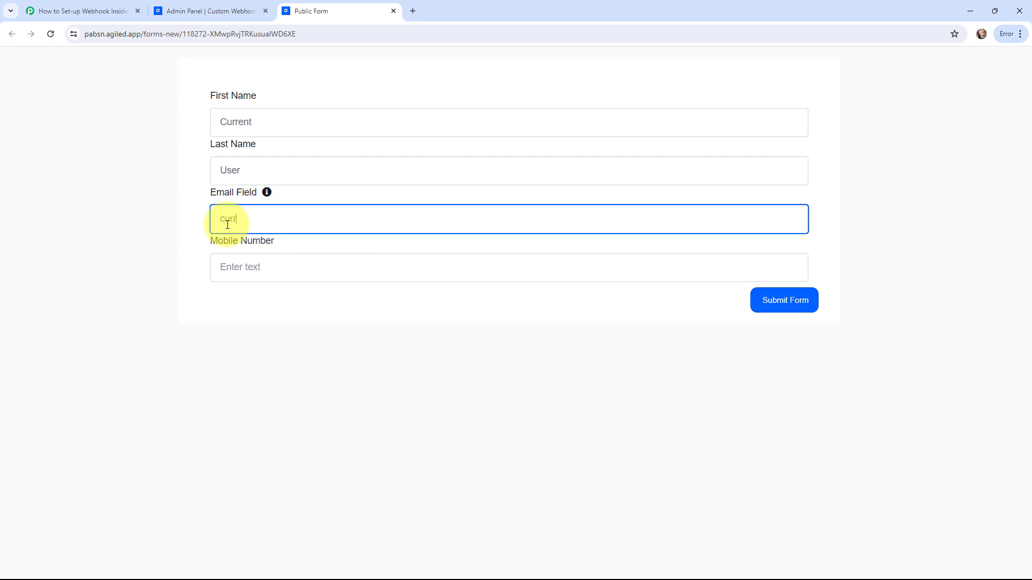
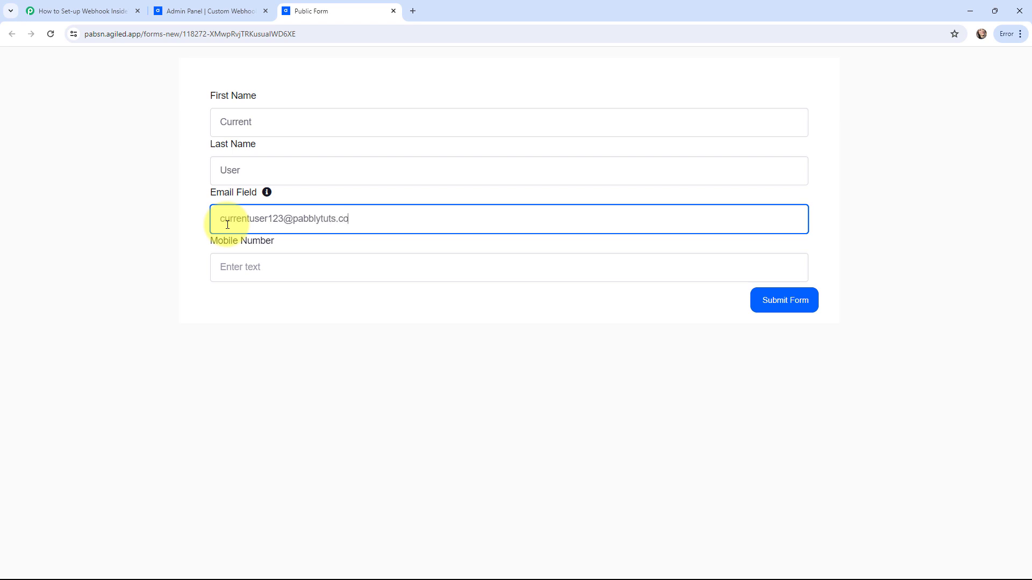
click(236, 276)
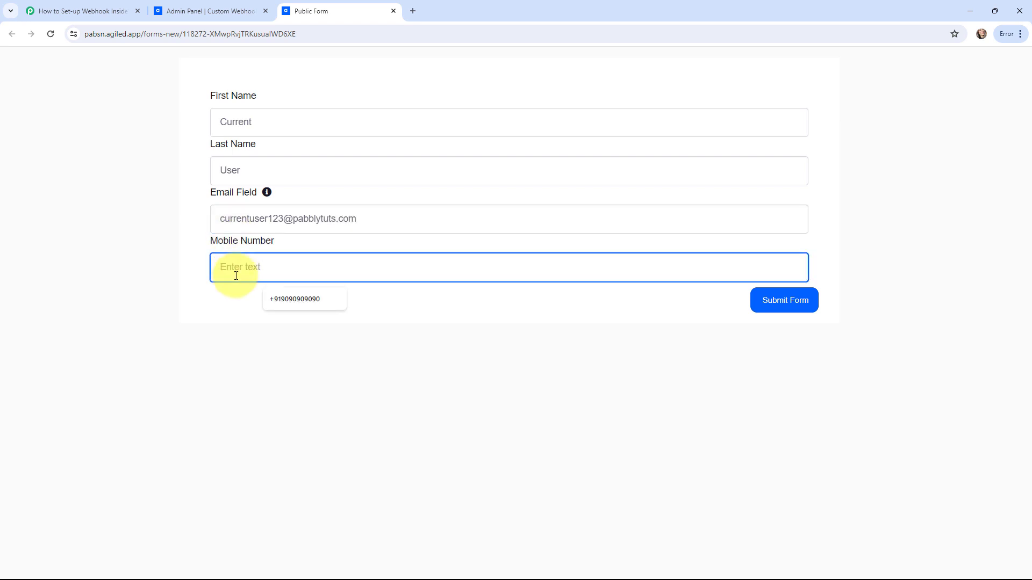
text(+989898)
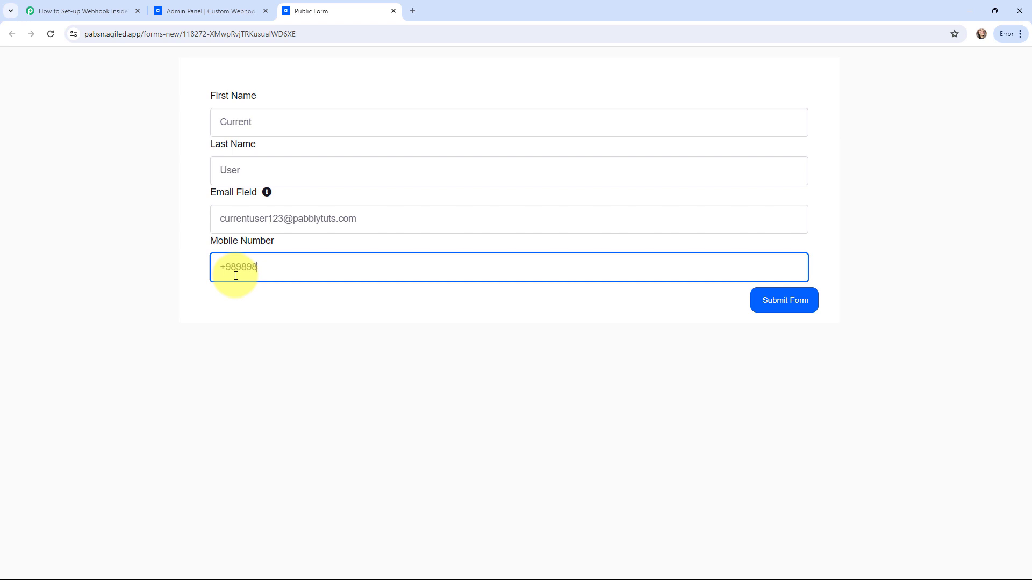
text(98989)
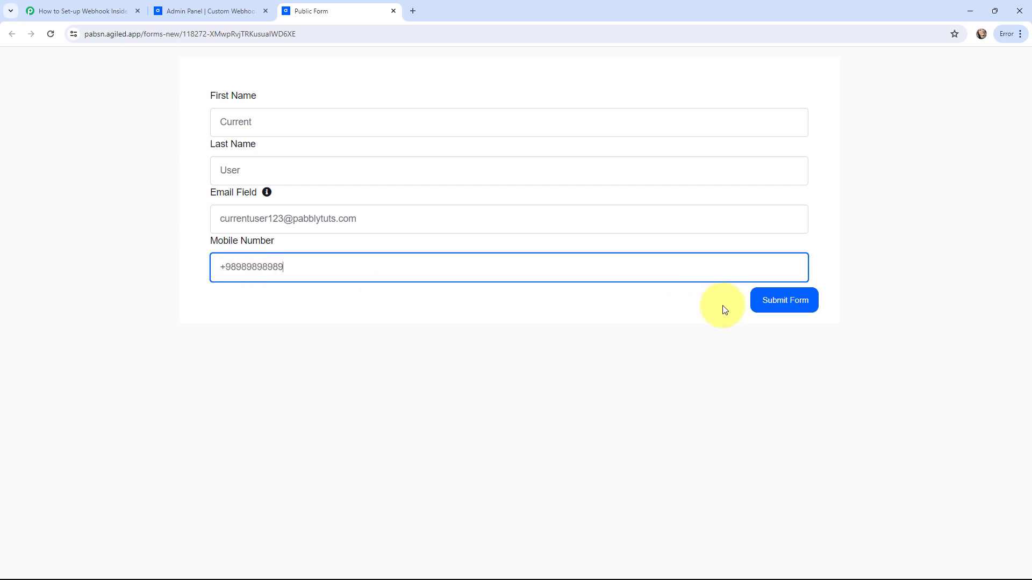
click(767, 311)
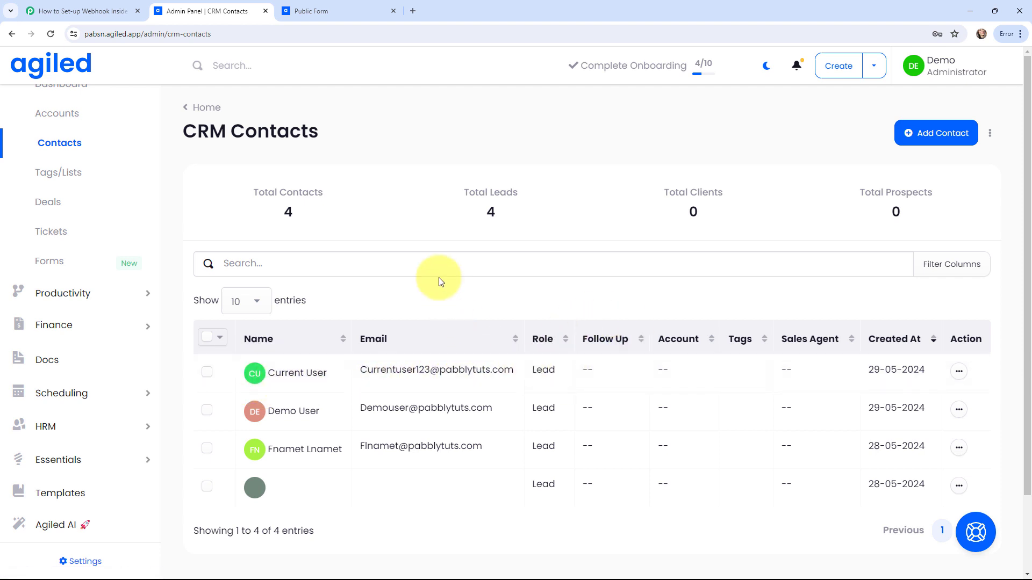
Step: Scroll through the trigger's Response Received data to verify the test contact's captured details
click(83, 11)
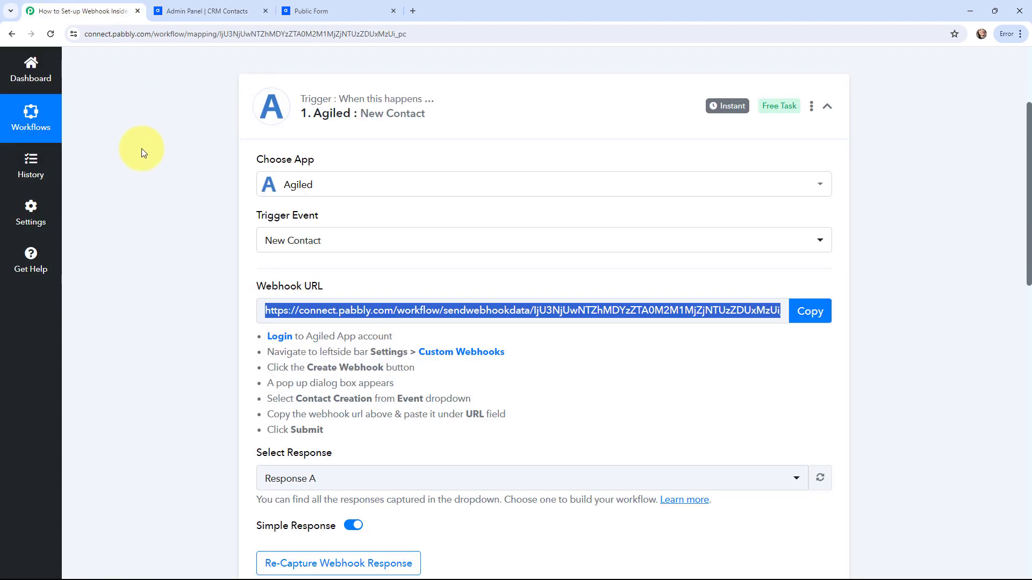
scroll(141, 149, down, 6)
scroll(142, 150, up, 1)
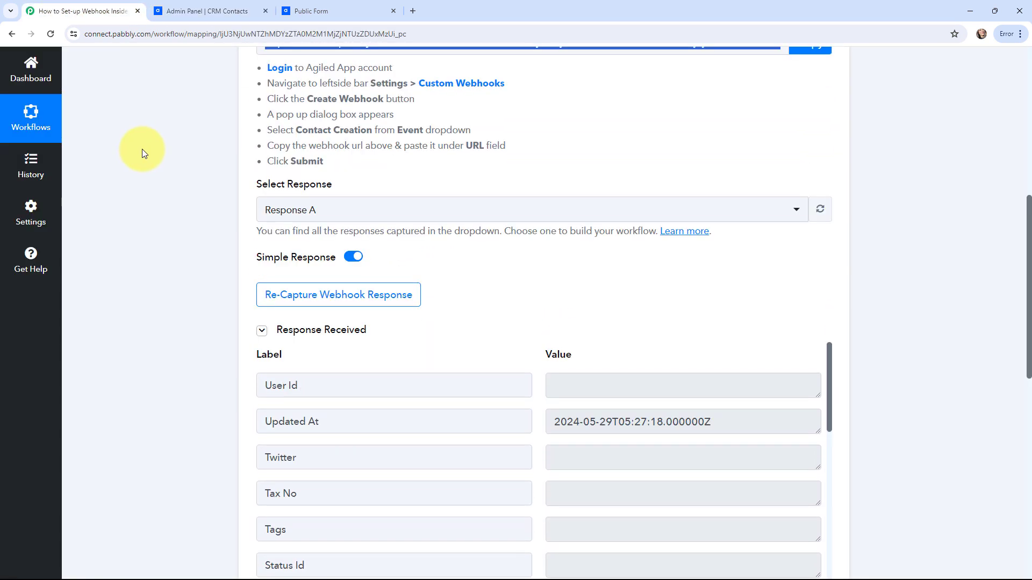
scroll(141, 150, down, 3)
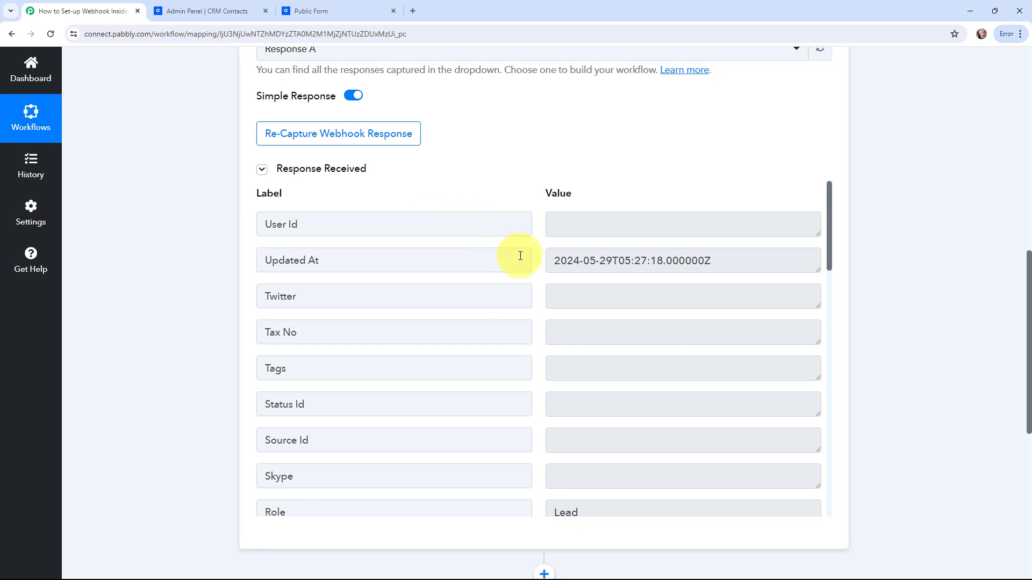
scroll(539, 276, down, 7)
scroll(540, 278, up, 4)
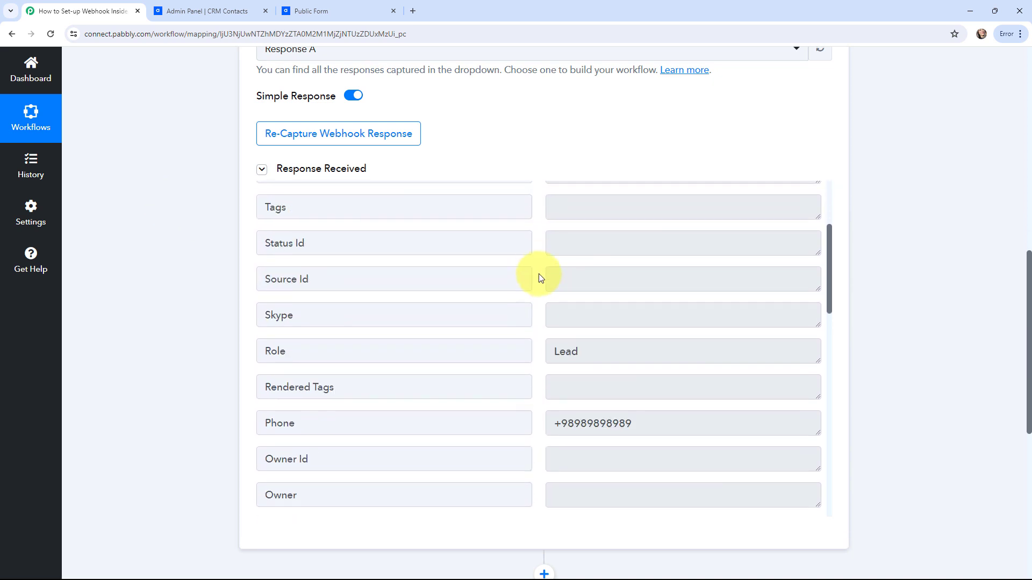
scroll(541, 278, down, 7)
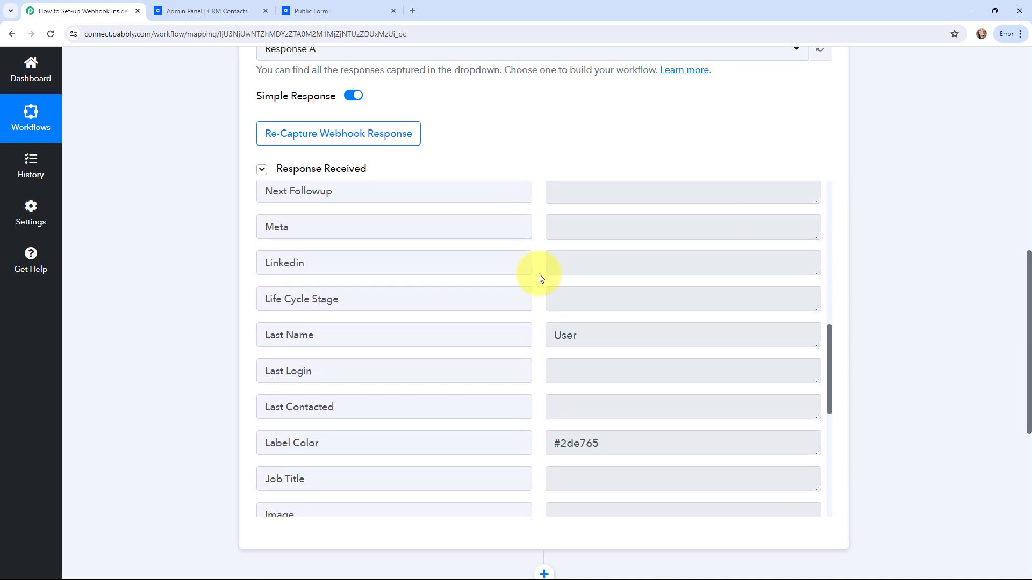
scroll(540, 278, down, 3)
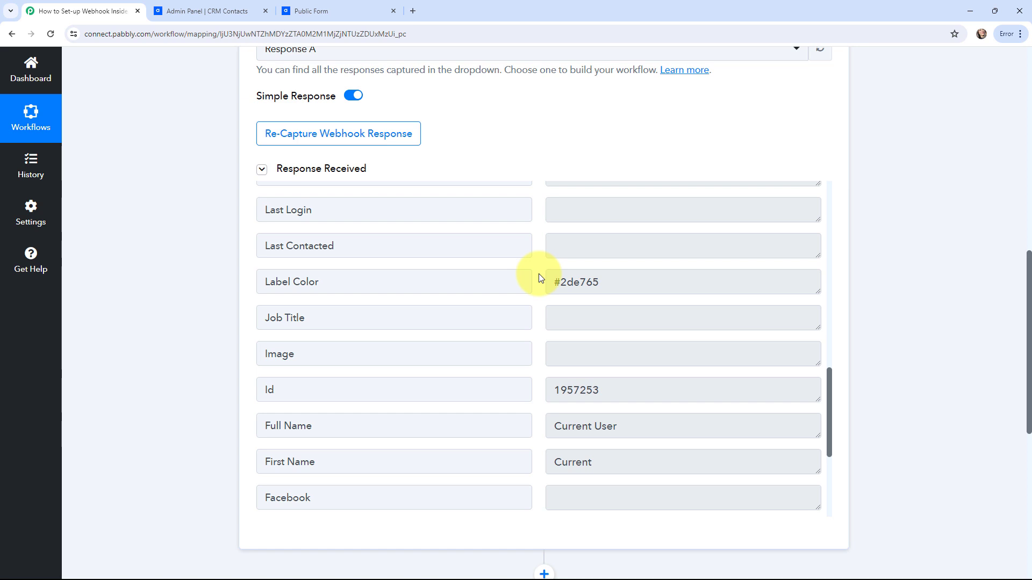
scroll(540, 277, down, 2)
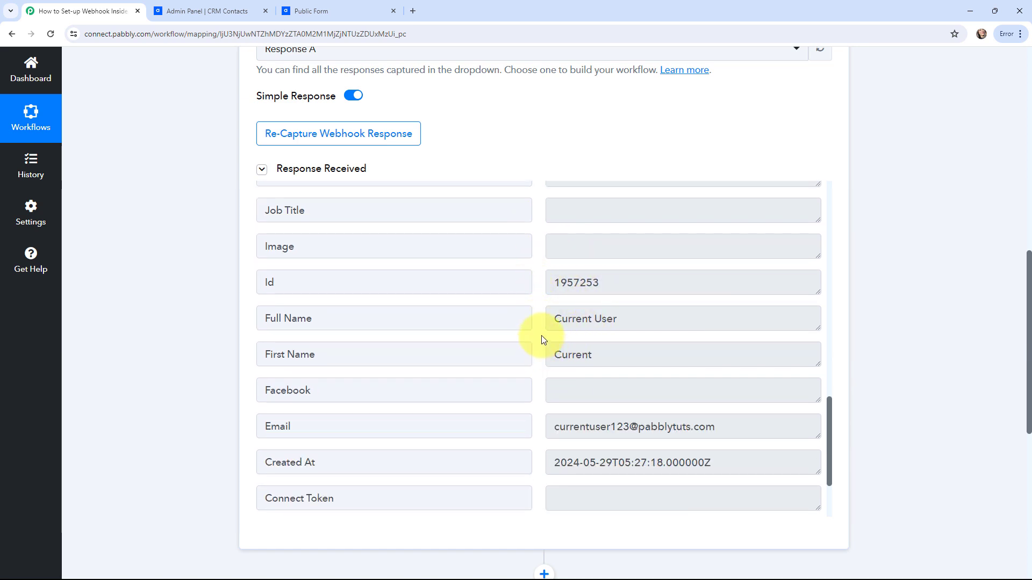
scroll(541, 337, down, 1)
scroll(542, 337, down, 1)
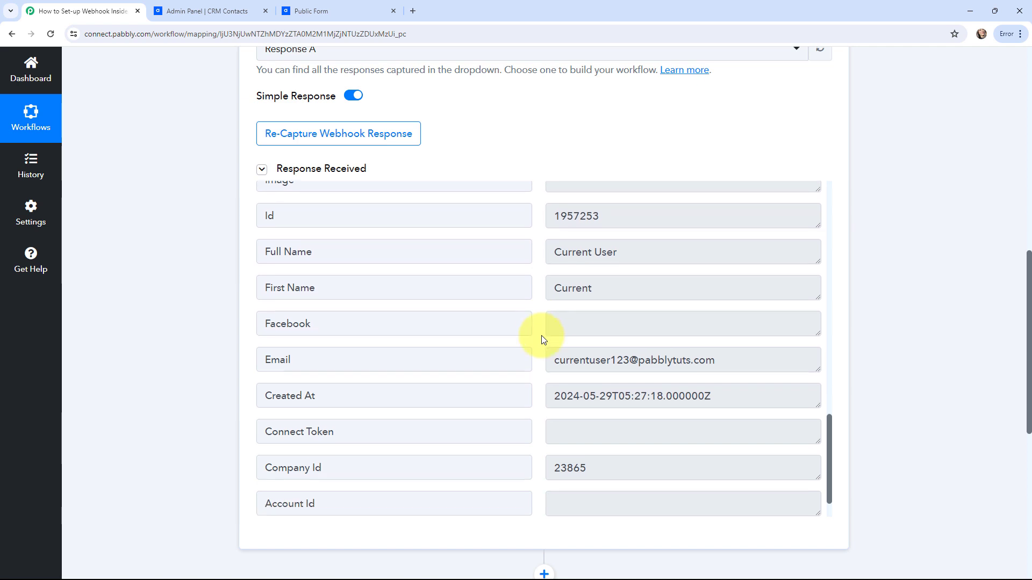
scroll(541, 337, up, 8)
scroll(541, 335, up, 8)
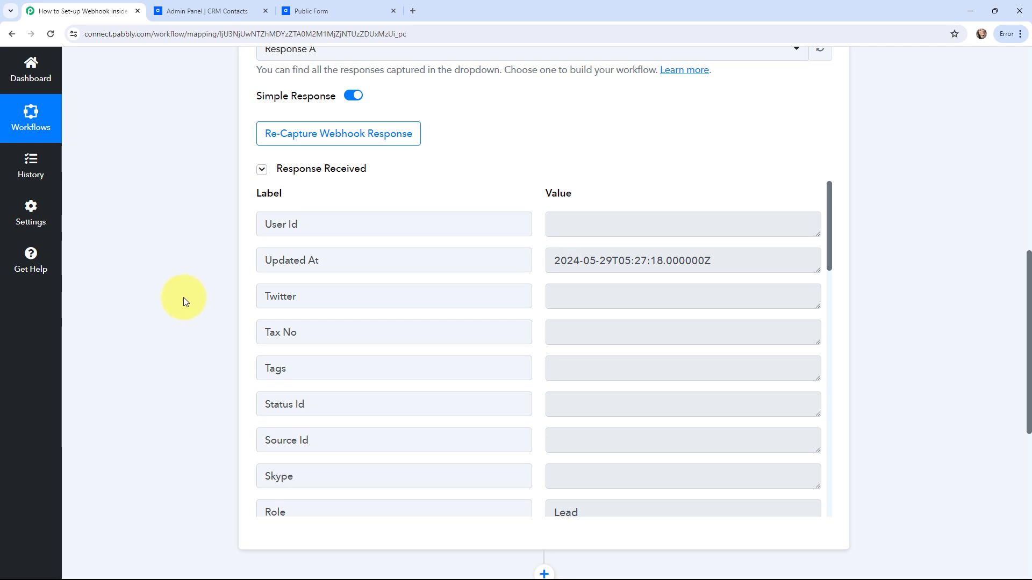
scroll(183, 298, up, 10)
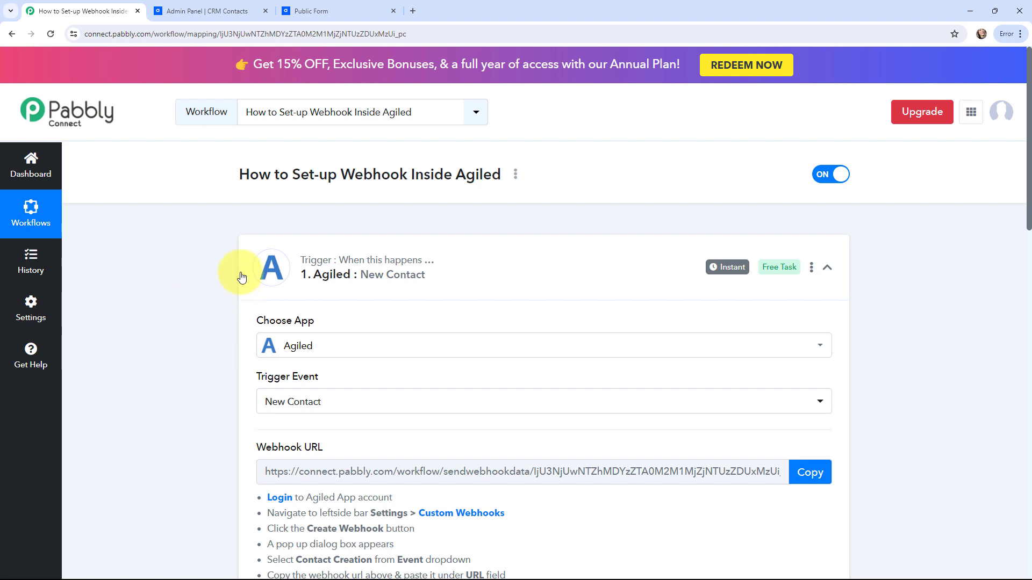
Step: Collapse the Agiled trigger, expand the next action's app choices, then collapse that action again
click(249, 254)
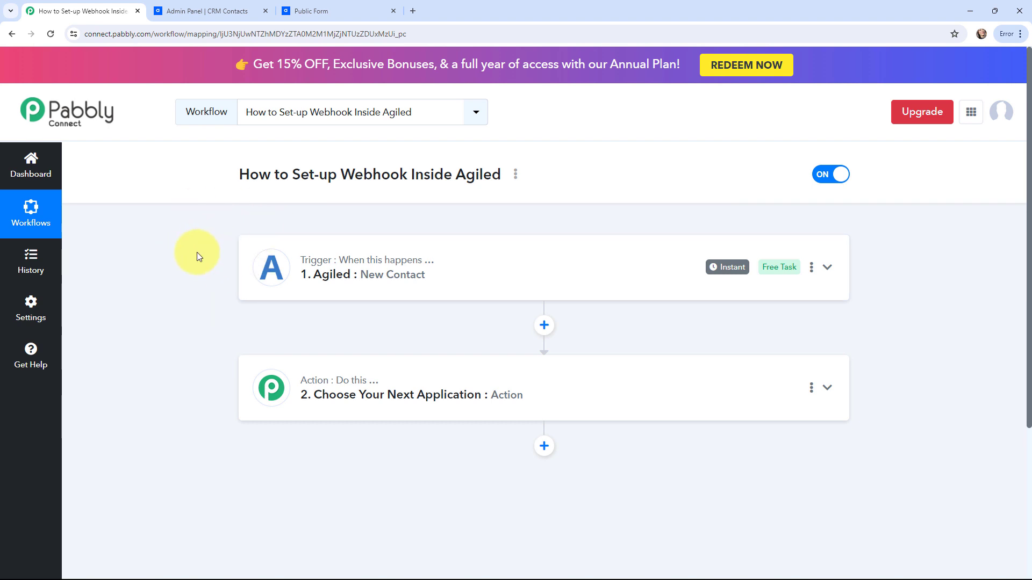
click(265, 391)
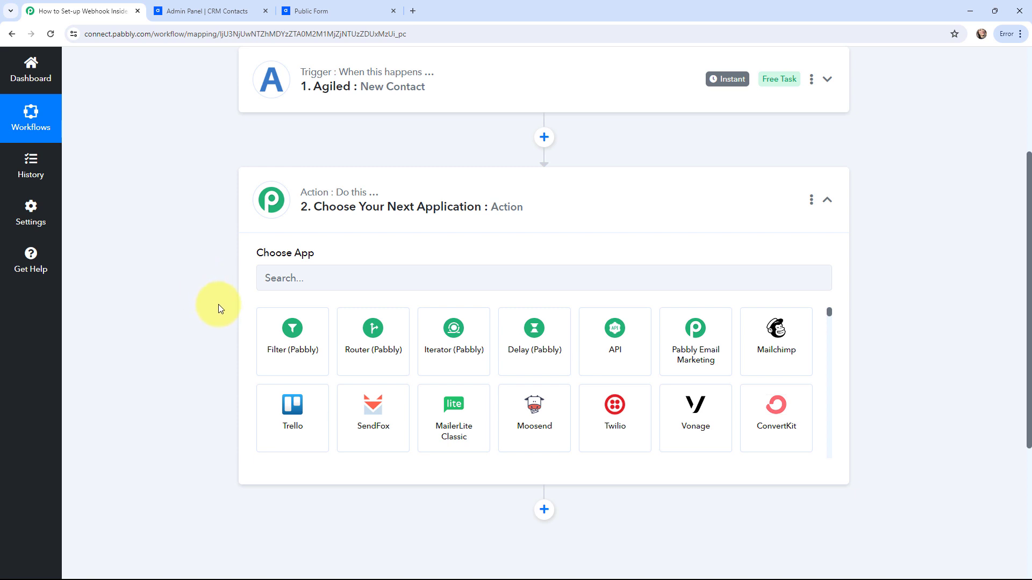
click(252, 211)
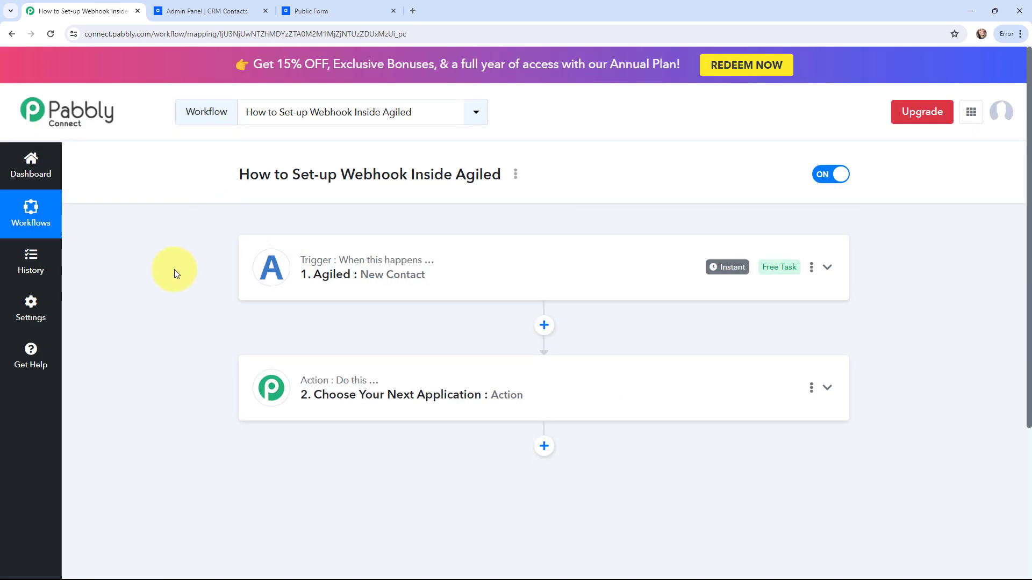